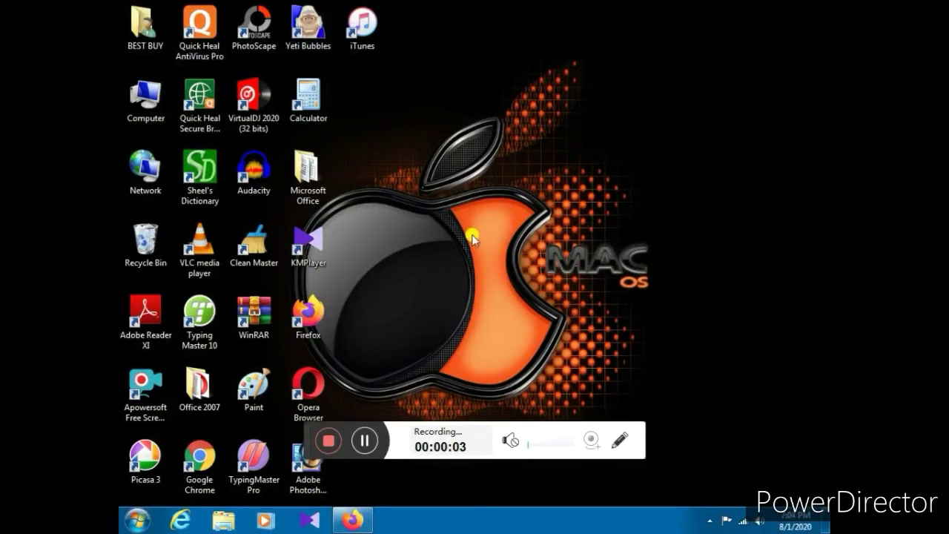
Step: Restore the Firefox window showing its New Tab page from the taskbar
click(353, 520)
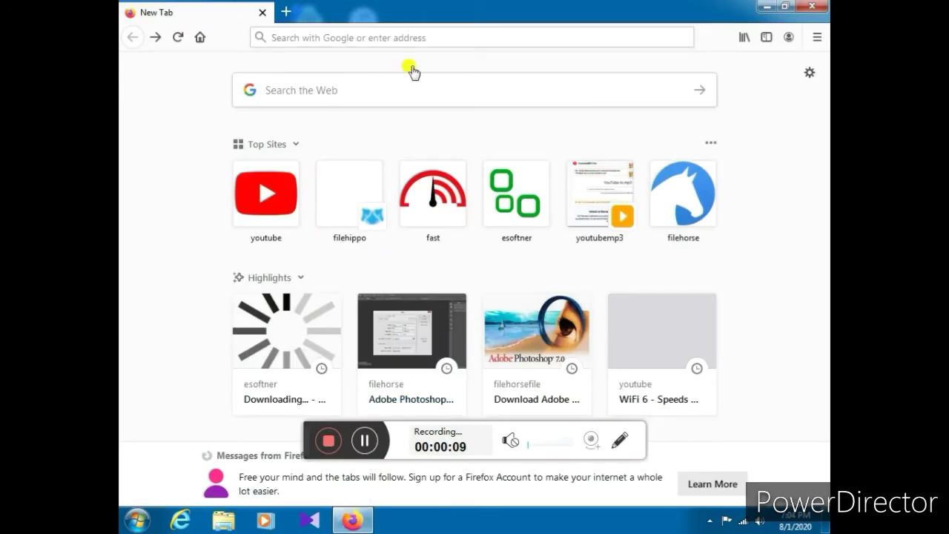
click(319, 88)
text(www.esoftner.com)
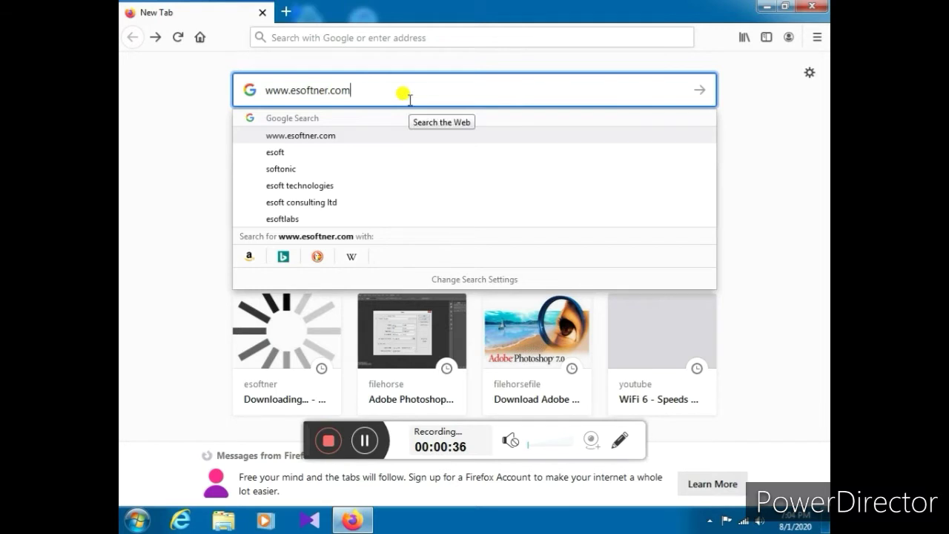
key(Return)
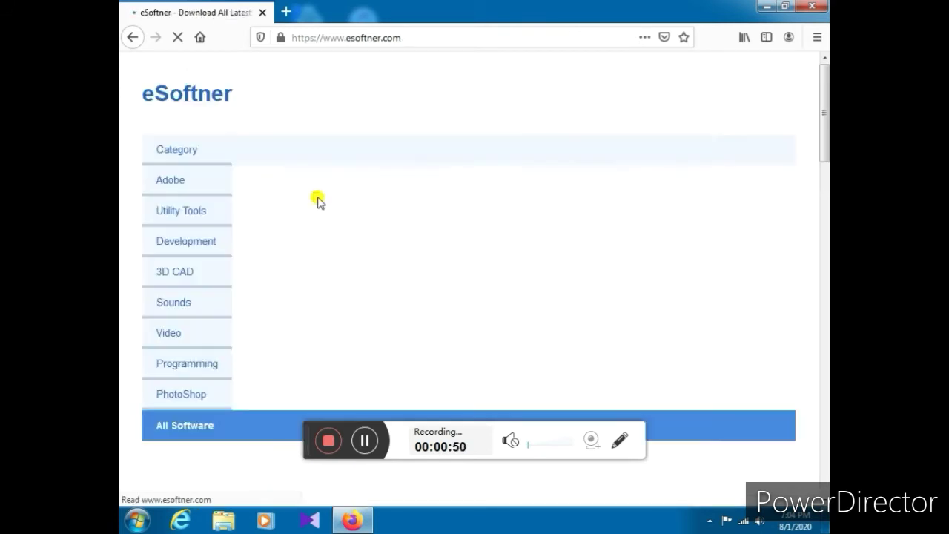
click(614, 298)
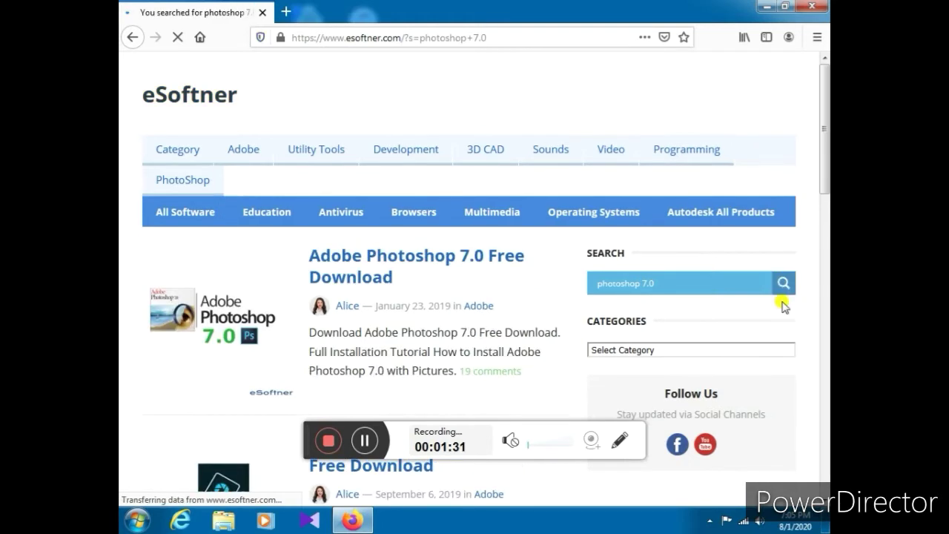
scroll(444, 237, down, 2)
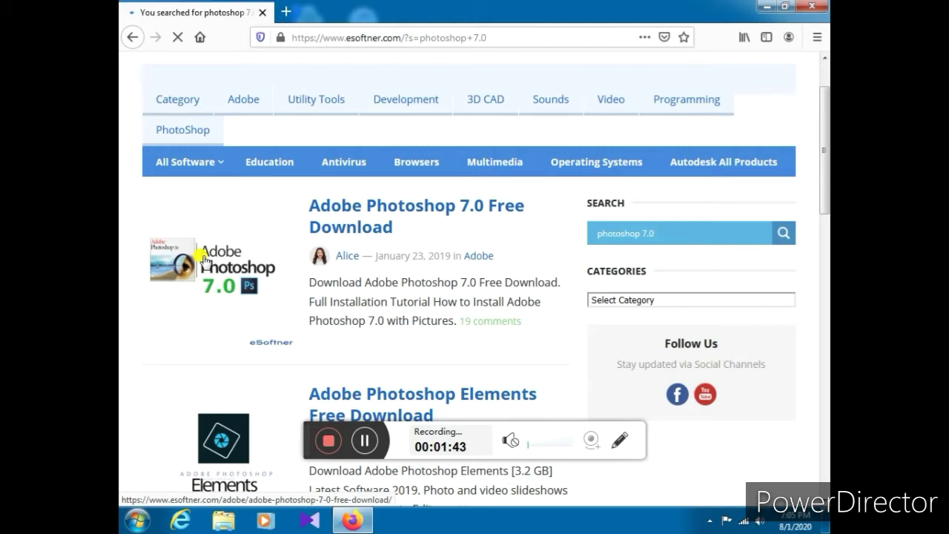
Step: Open the Adobe Photoshop 7.0 Free Download post and download the 160 MB zip from Download Details
click(203, 258)
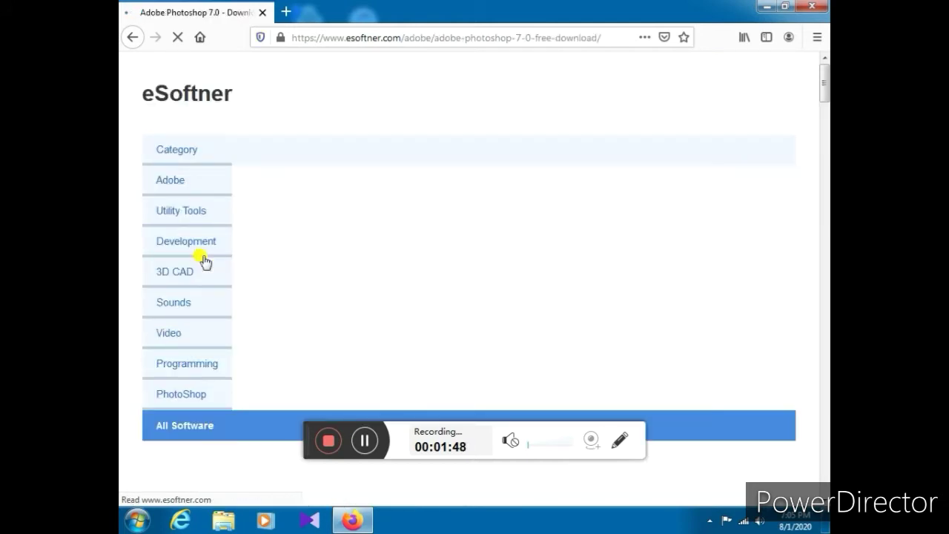
scroll(448, 262, down, 5)
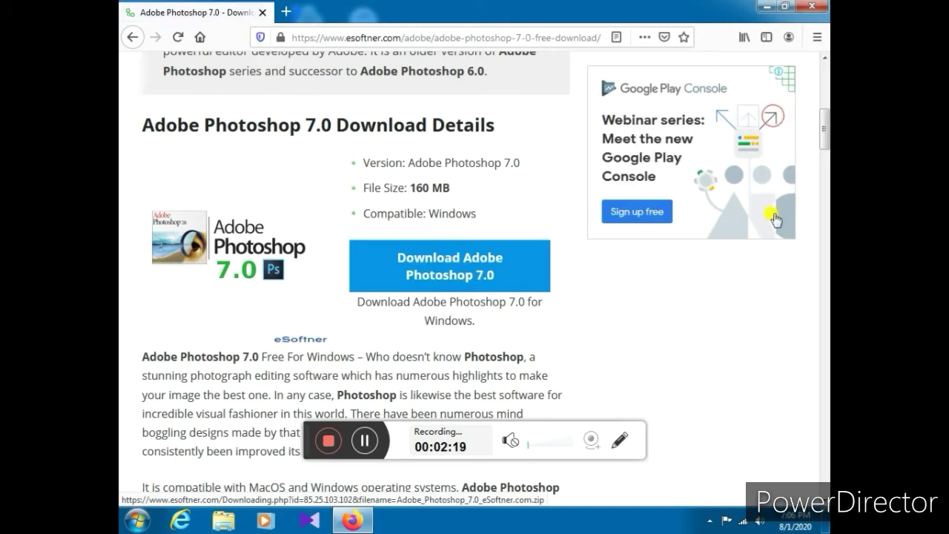
scroll(824, 140, down, 3)
drag(824, 142, 825, 188)
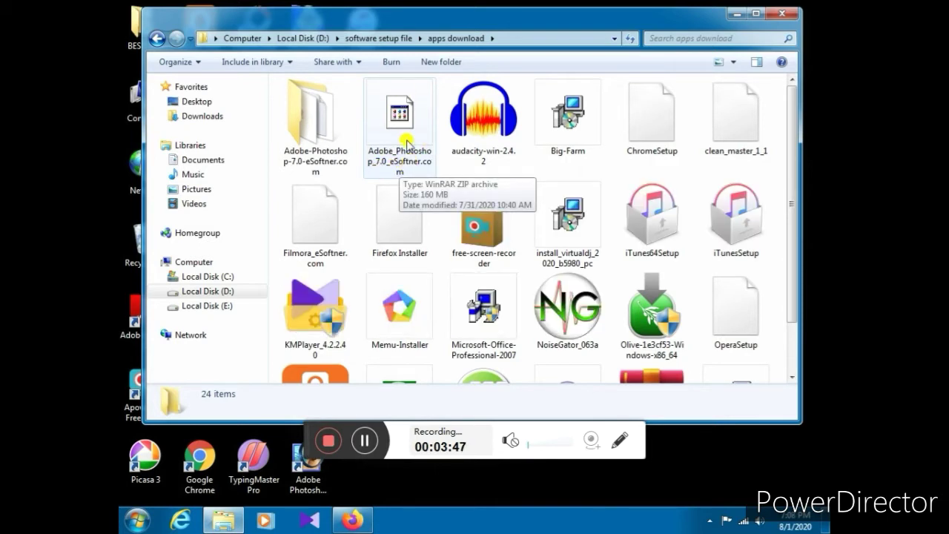
Step: Extract the Photoshop zip here and open the Adobe-Photoshop-7.0-eSoftner.com folder
right_click(398, 137)
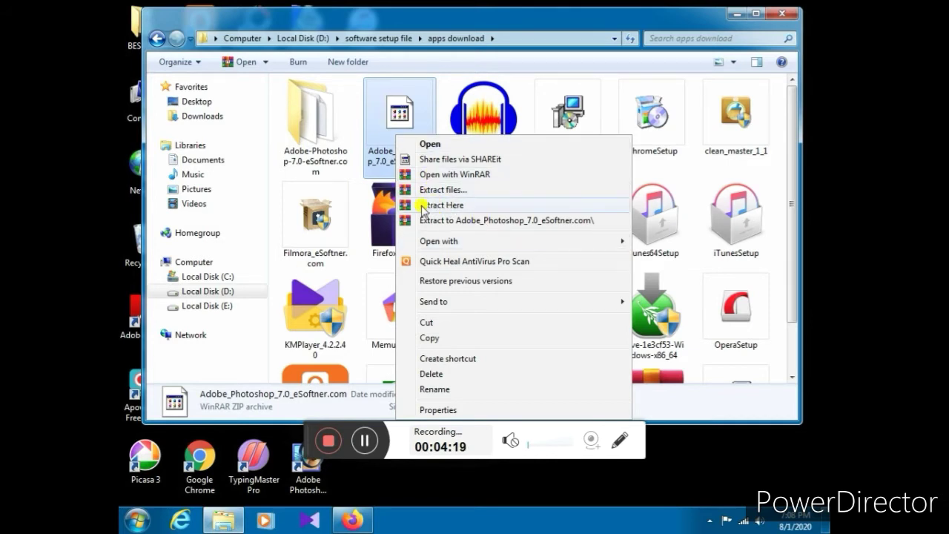
click(566, 214)
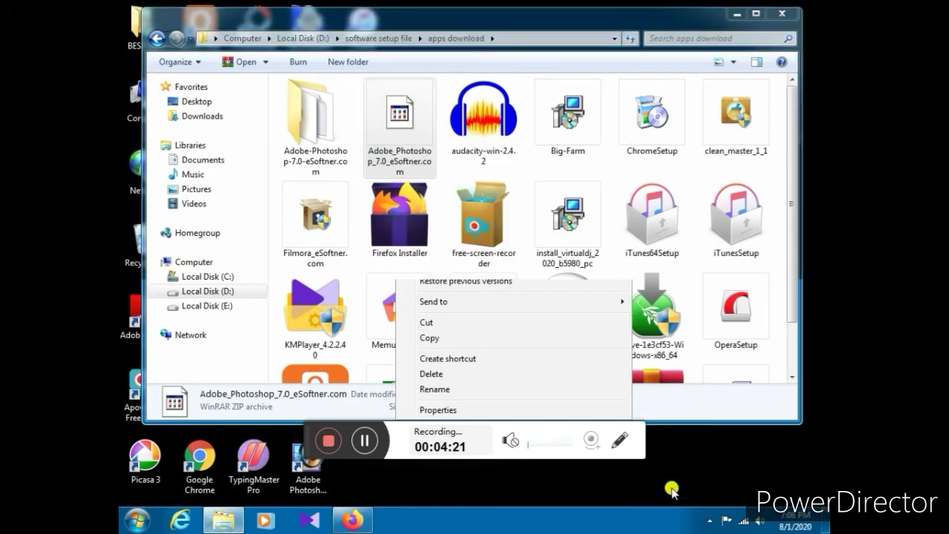
click(305, 130)
right_click(309, 126)
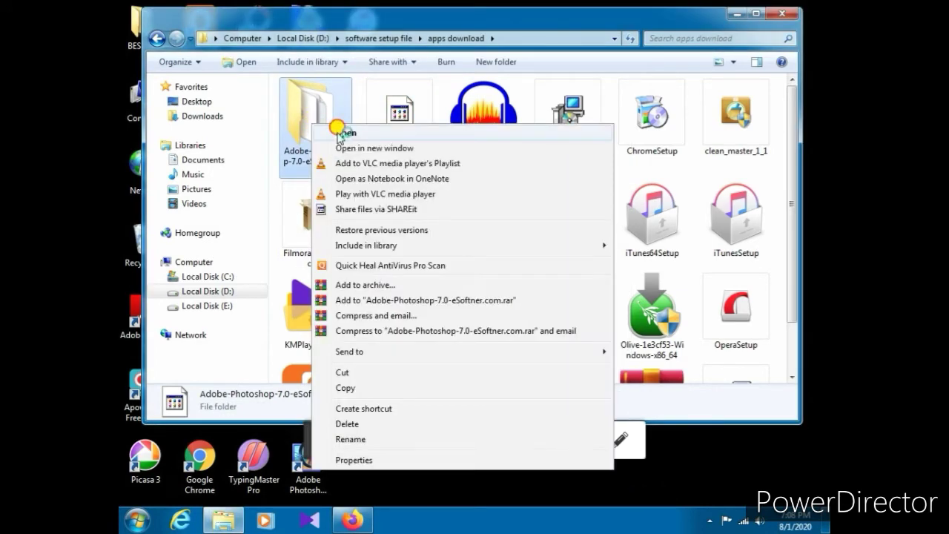
click(339, 133)
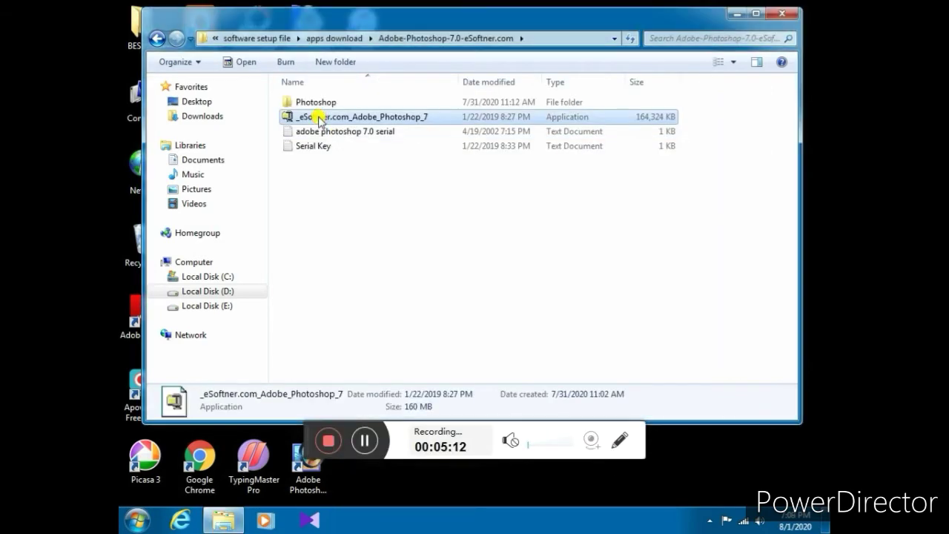
Step: Open the Photoshop subfolder containing the 20 installer files, including Setup and data1
right_click(317, 118)
key(Escape)
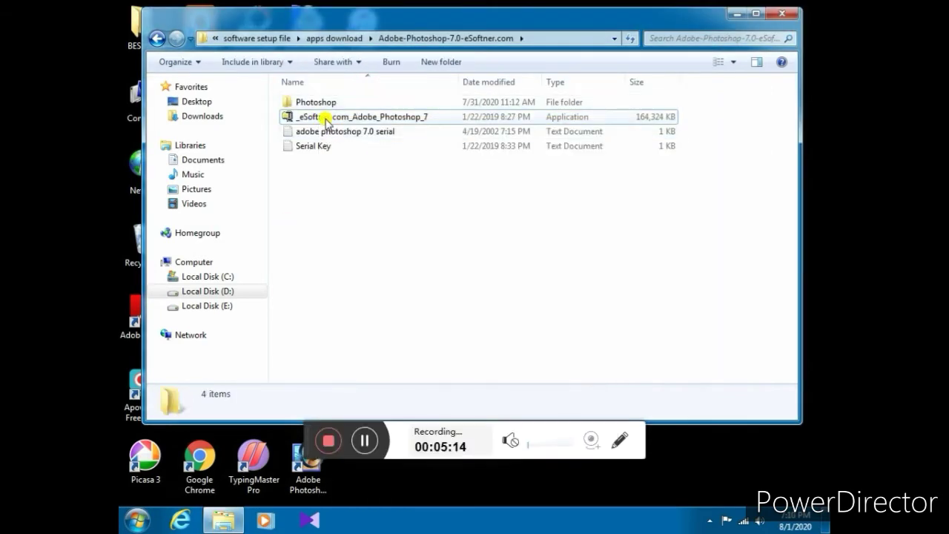
click(326, 122)
right_click(325, 120)
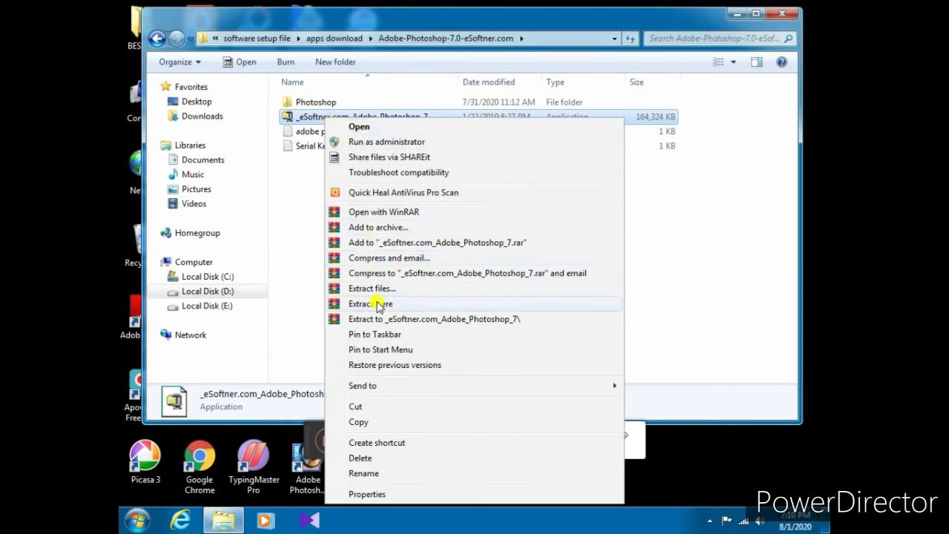
click(286, 193)
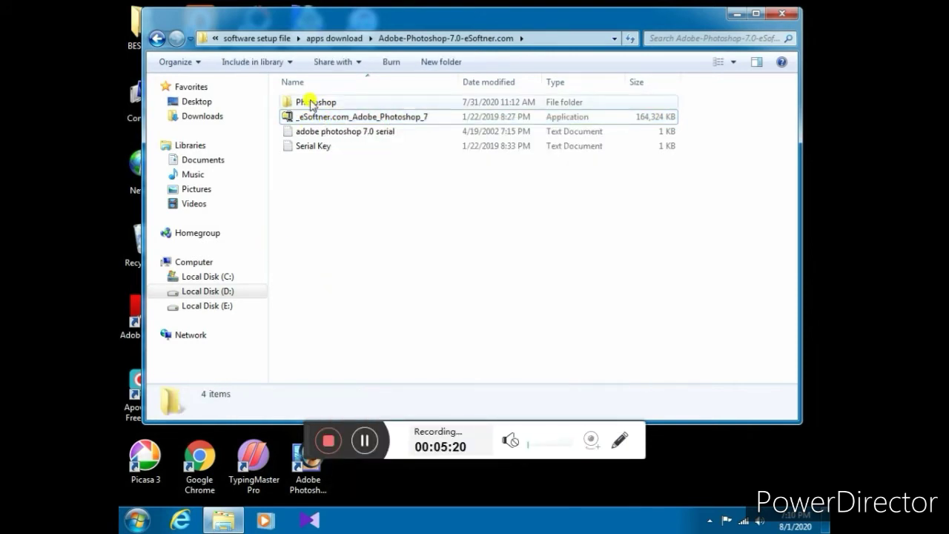
click(311, 104)
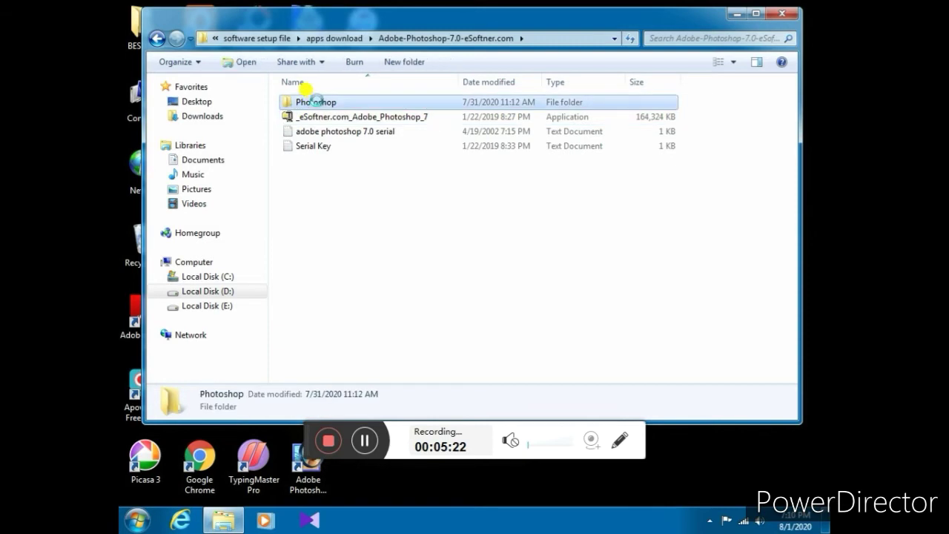
right_click(319, 102)
click(335, 108)
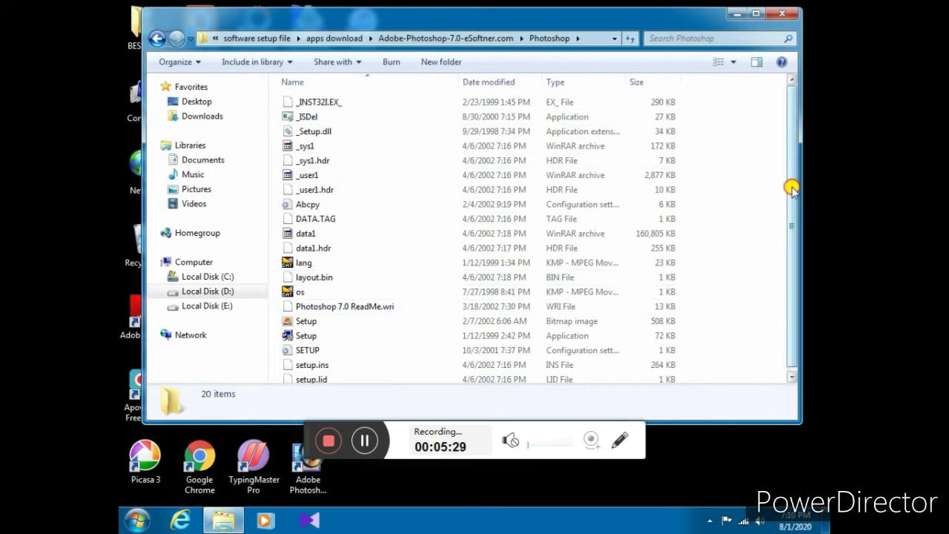
Step: Run the Setup application in the Photoshop folder to start the Photoshop 7.0 installer
drag(794, 186, 790, 218)
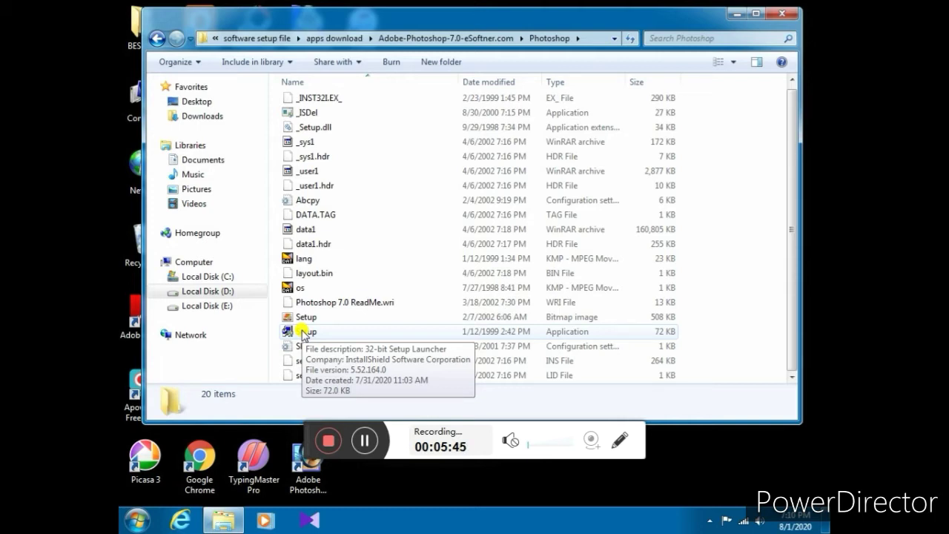
click(303, 335)
right_click(303, 335)
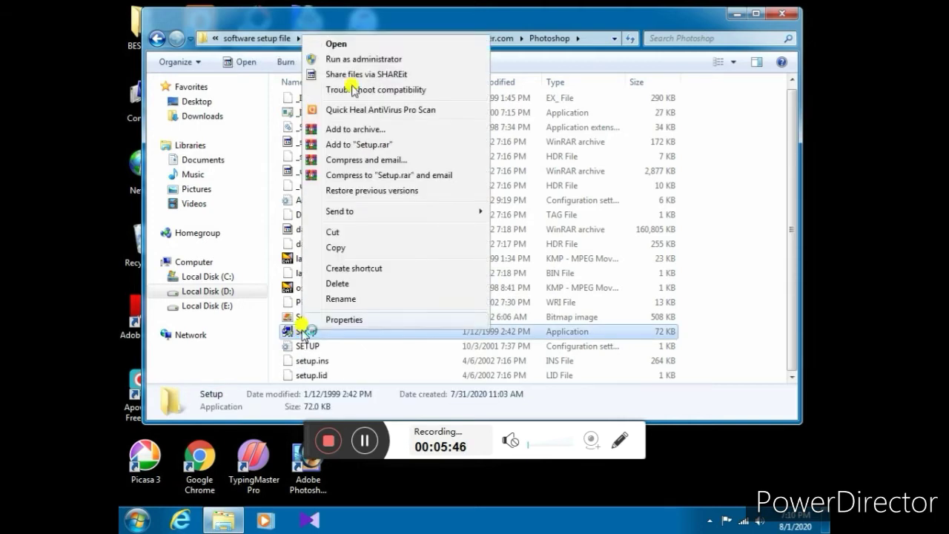
click(356, 57)
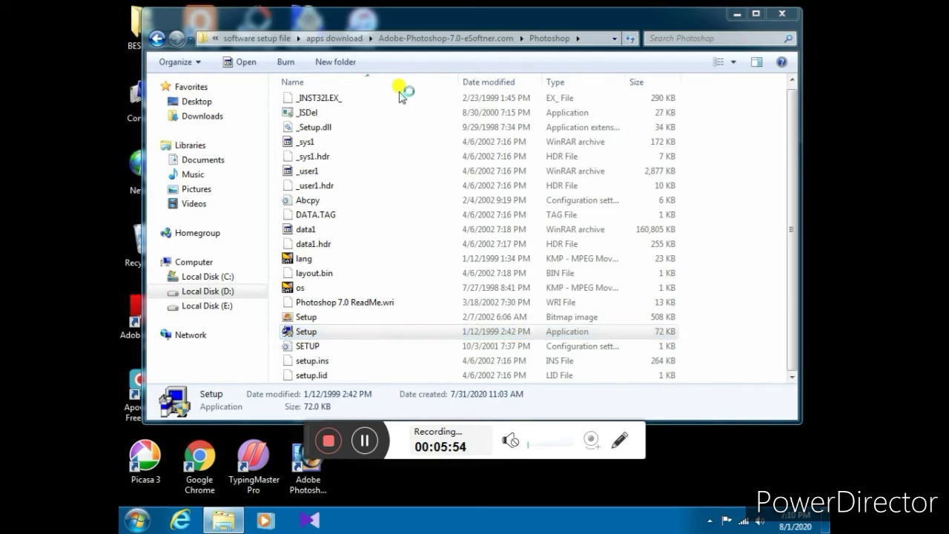
Step: Minimize the Explorer window so the Setup wizard's Welcome page comes into view
click(736, 13)
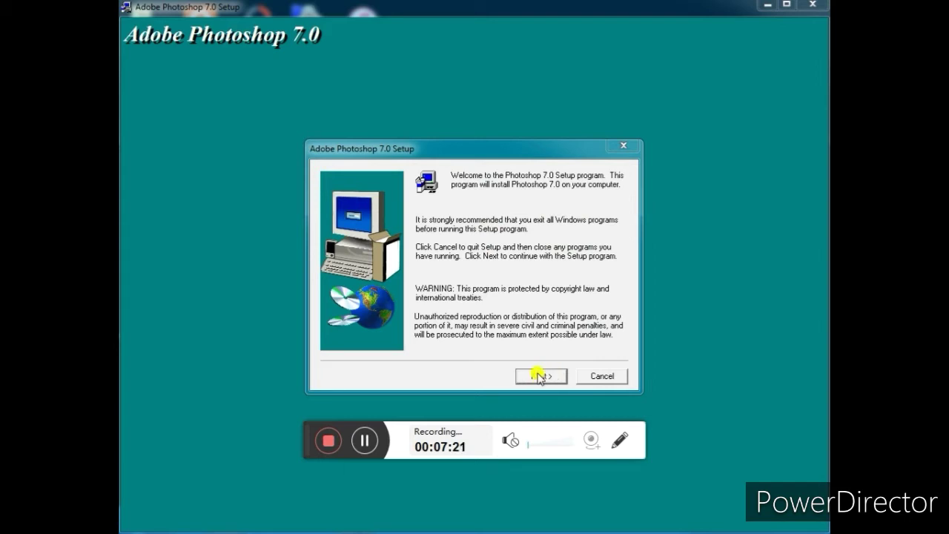
Step: Pass the Welcome, close-applications notice and US English steps, and accept the license
click(538, 377)
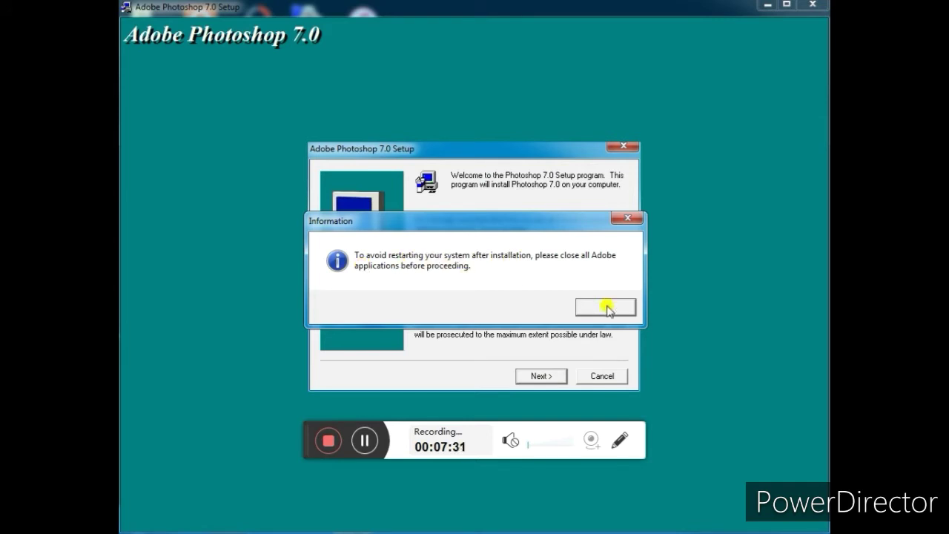
click(604, 309)
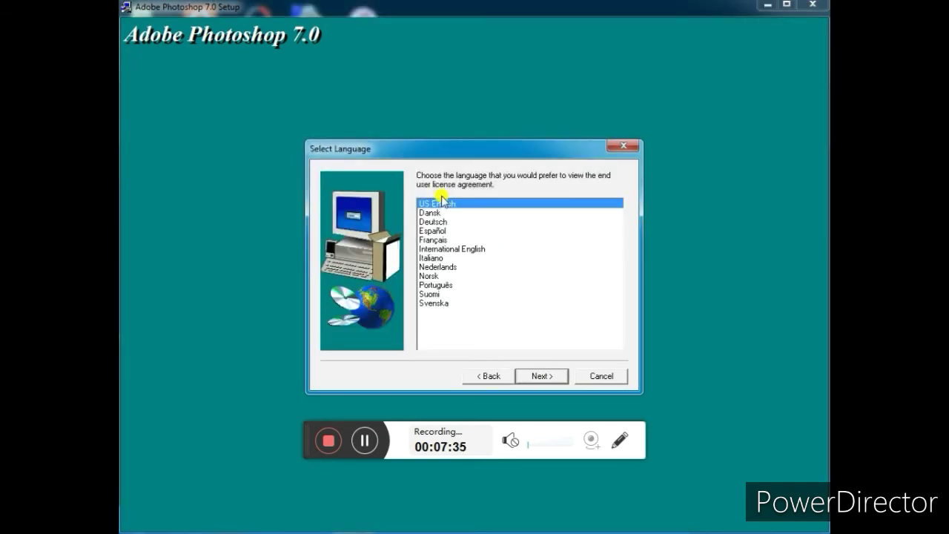
click(539, 376)
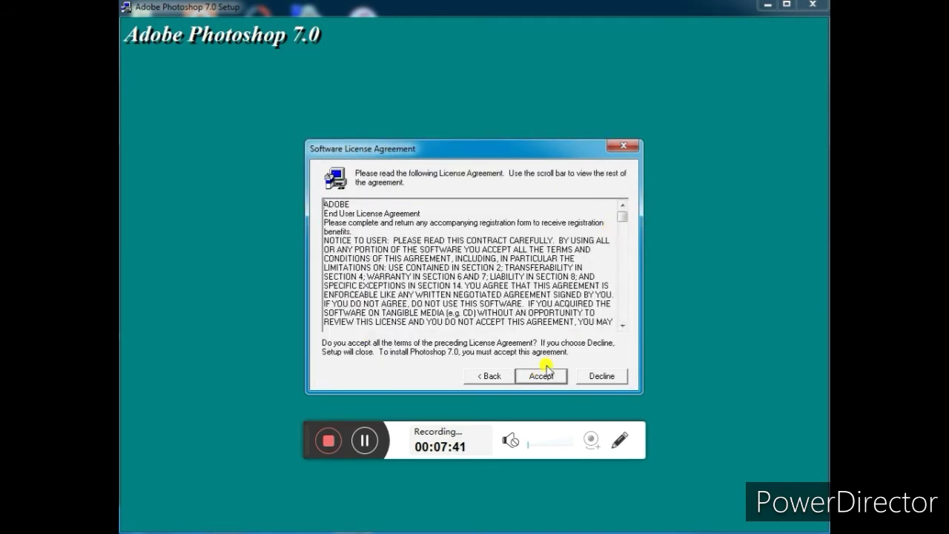
click(541, 376)
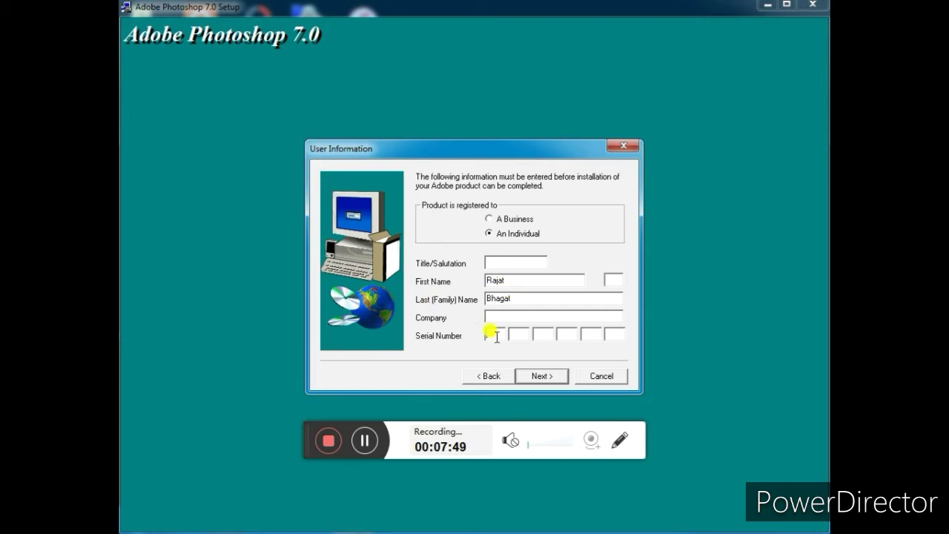
Step: Open the 'adobe photoshop 7.0 serial' text file from the parent folder in Explorer
click(767, 6)
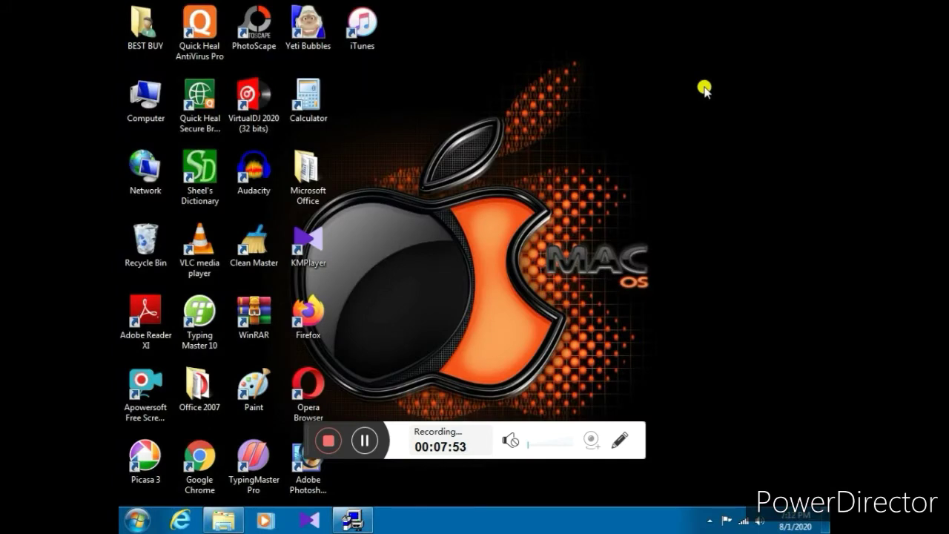
click(224, 520)
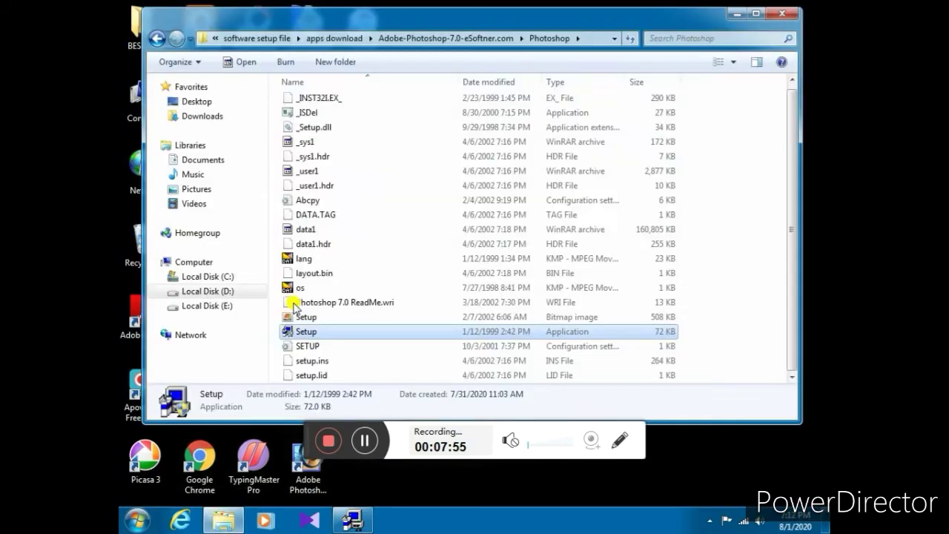
click(157, 38)
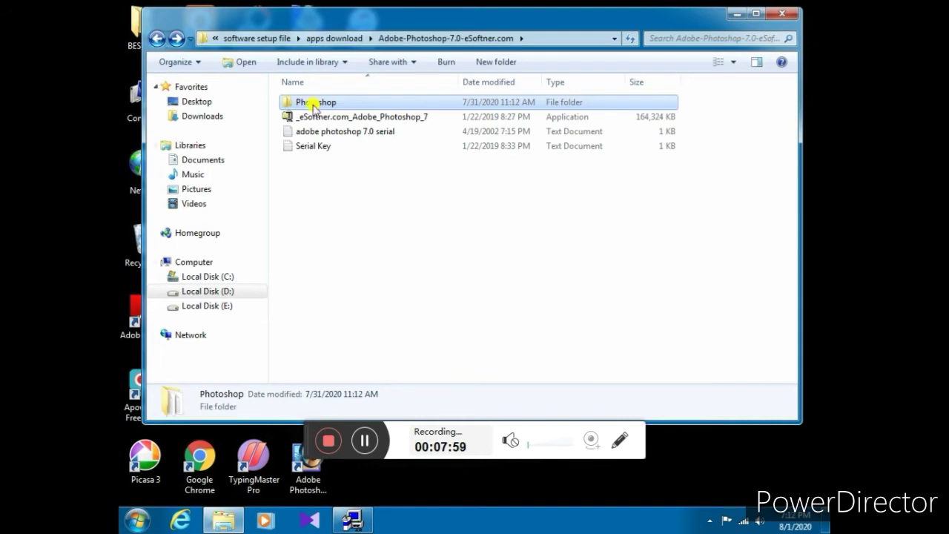
click(341, 135)
right_click(340, 135)
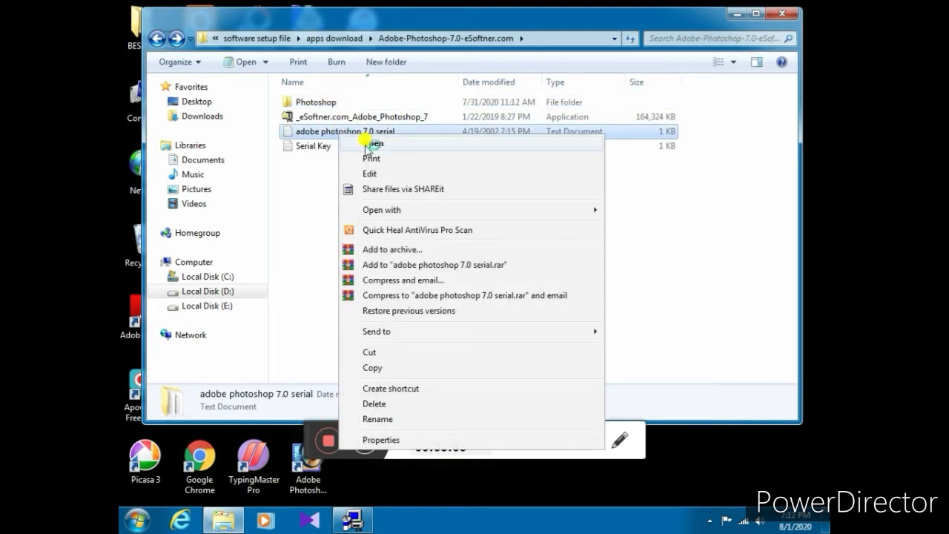
click(368, 141)
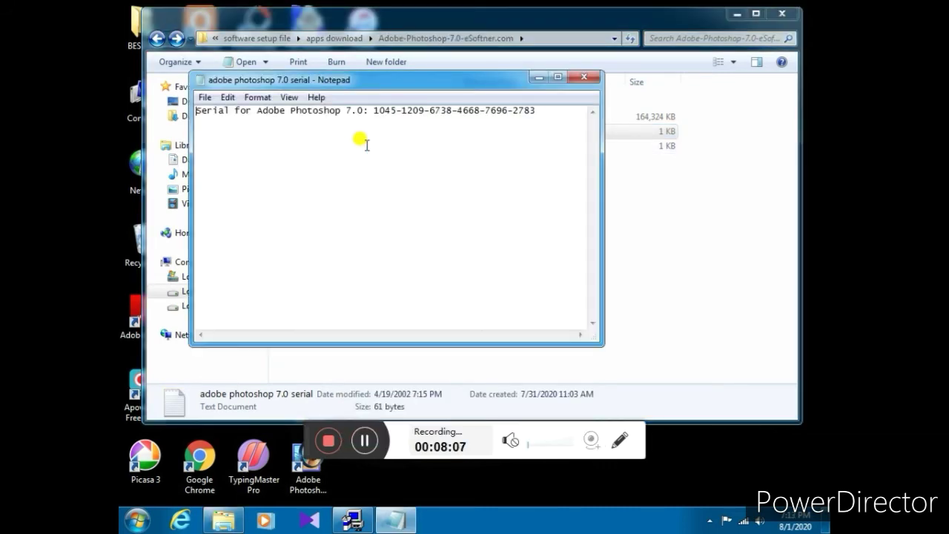
Step: Copy the serial number from Notepad, then minimize Notepad and Explorer
click(372, 110)
drag(372, 111, 535, 110)
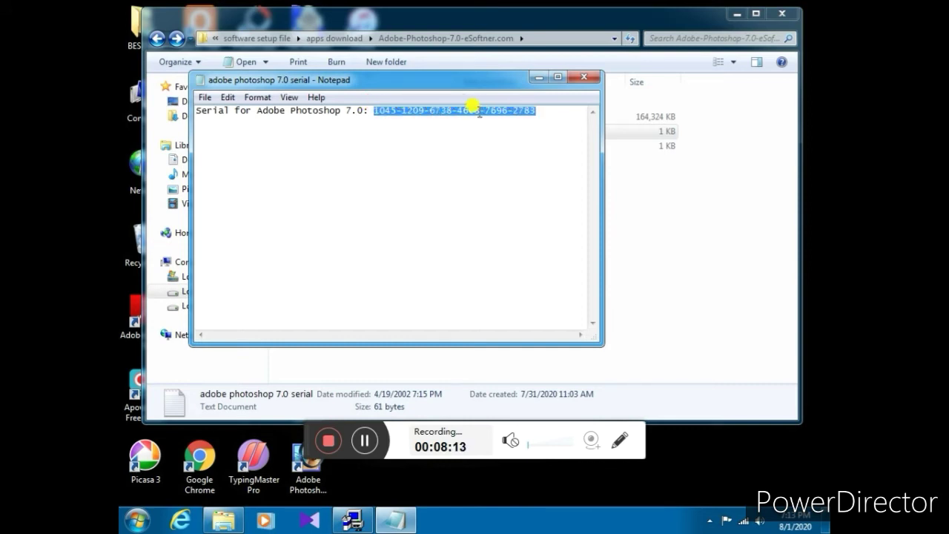
right_click(457, 111)
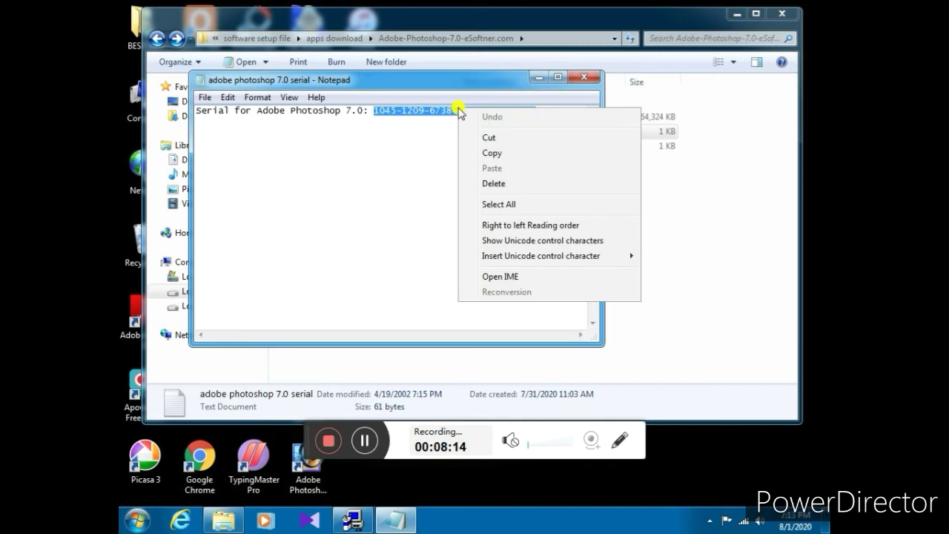
click(490, 152)
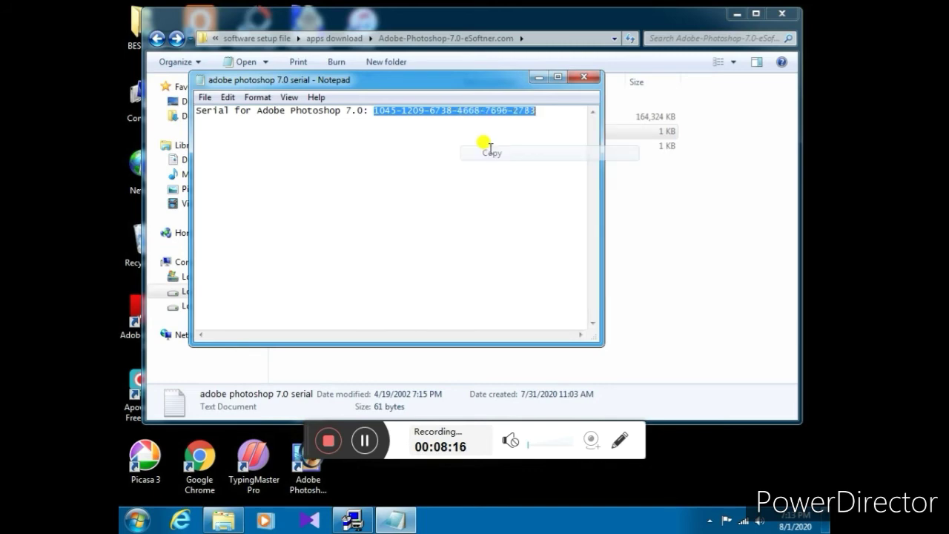
click(536, 79)
click(732, 14)
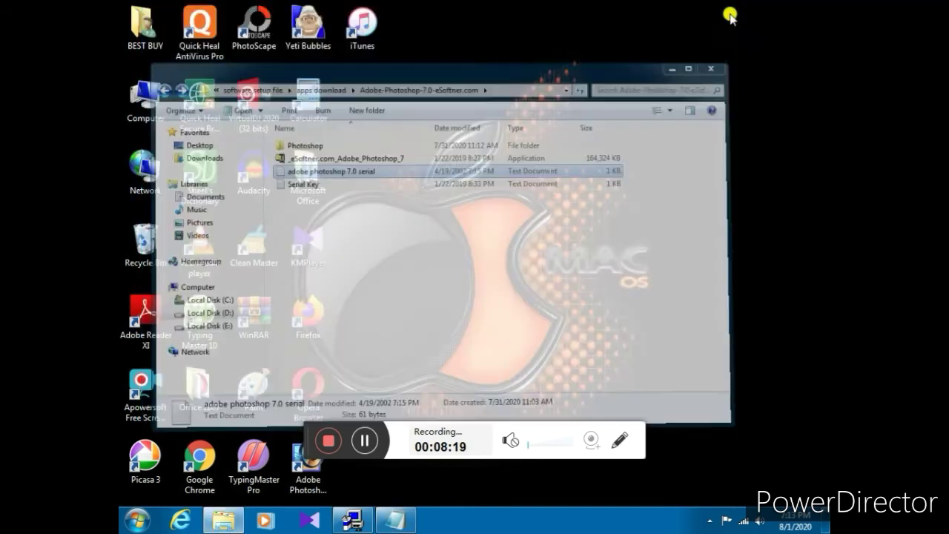
Step: Paste the copied serial into the Serial Number fields and confirm the registration details
click(352, 518)
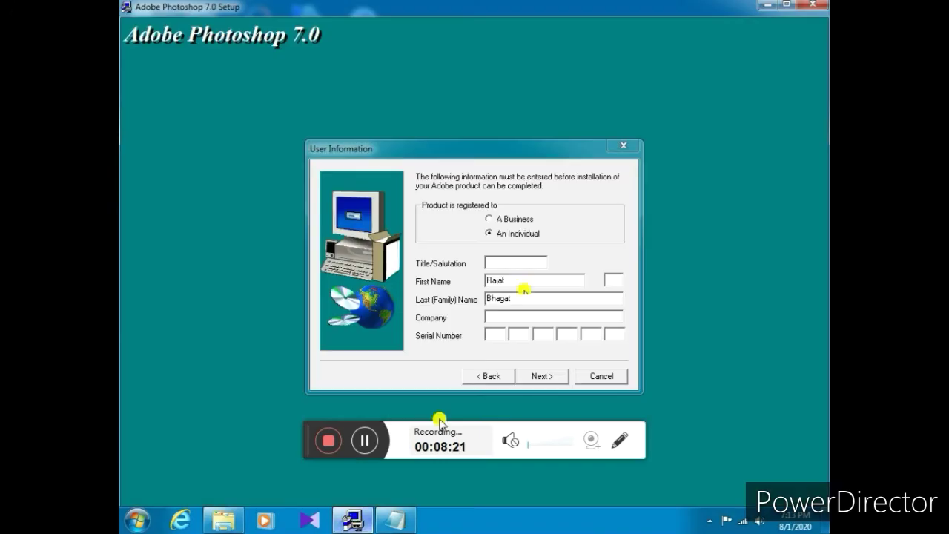
right_click(490, 334)
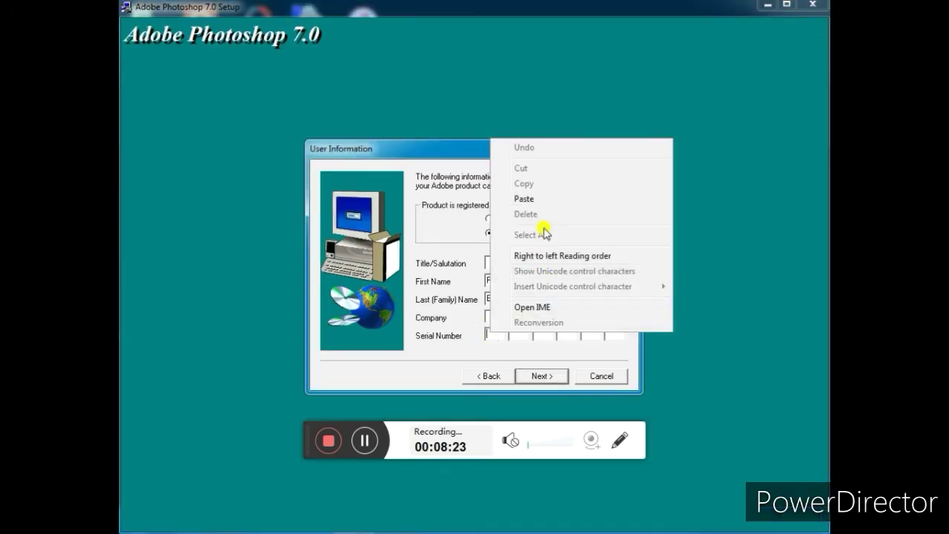
click(542, 201)
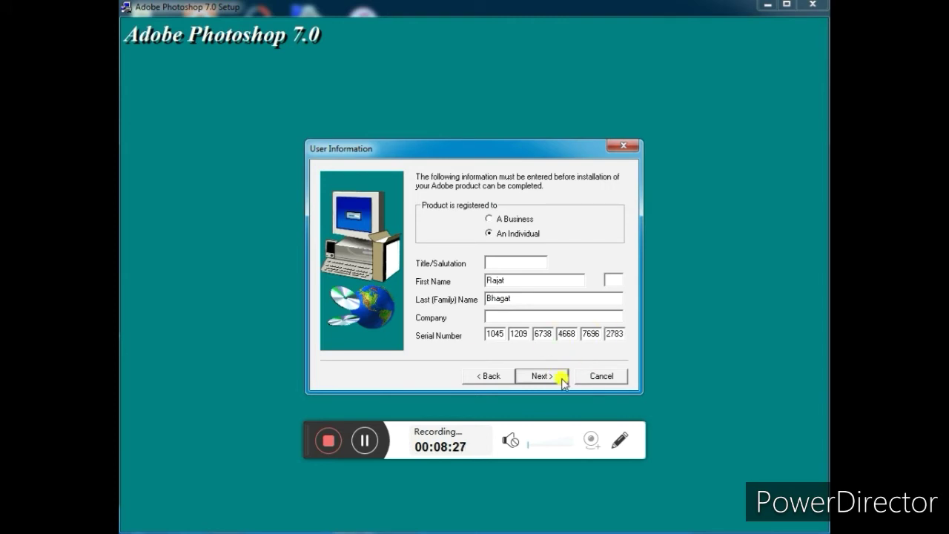
click(541, 375)
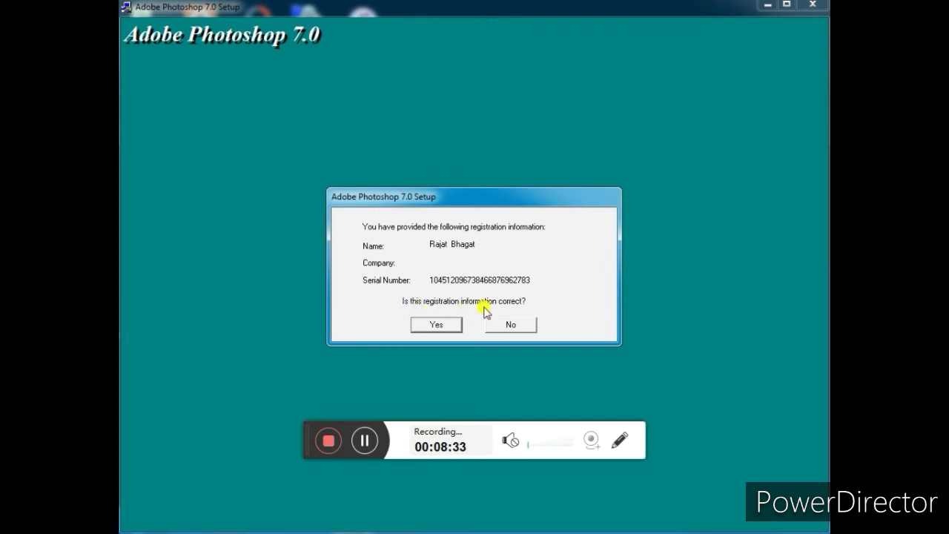
click(430, 326)
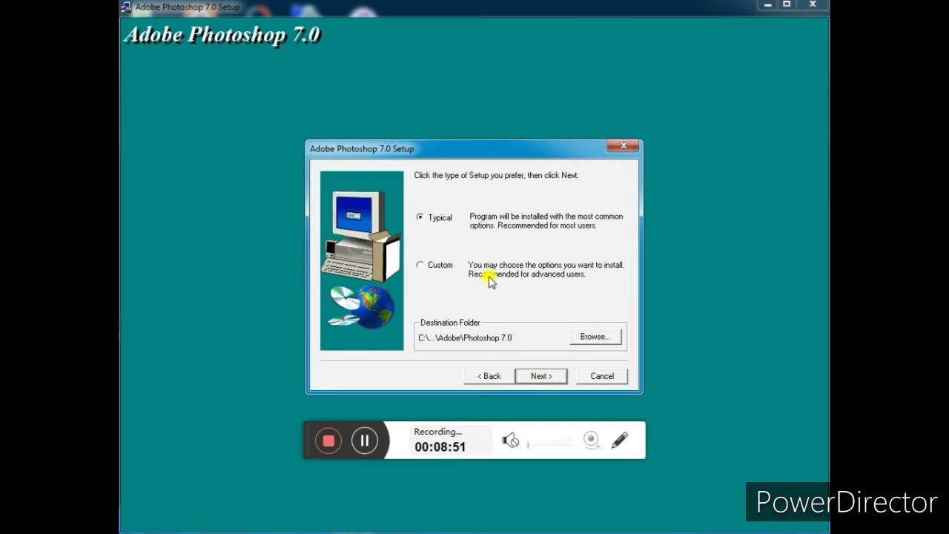
Step: Keep Typical installation and default file associations, then install with the current settings
click(539, 375)
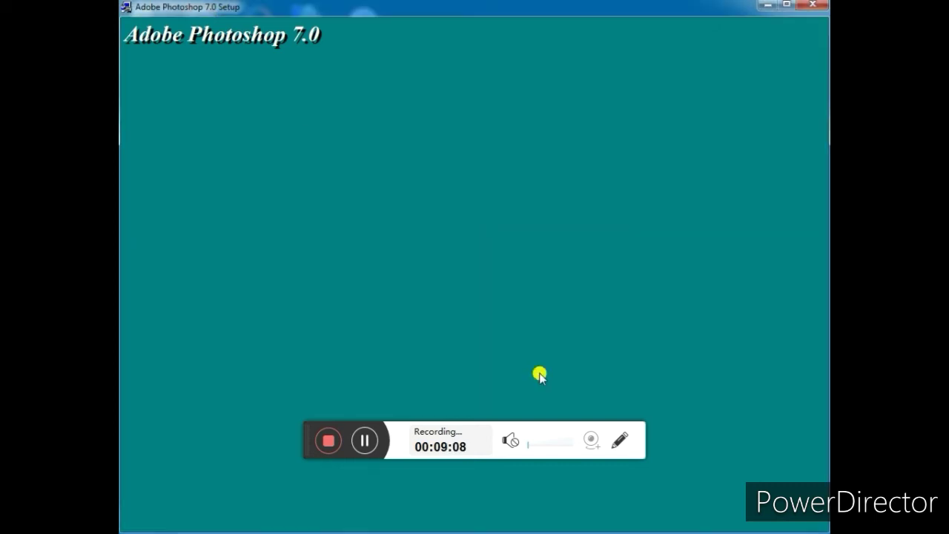
click(630, 248)
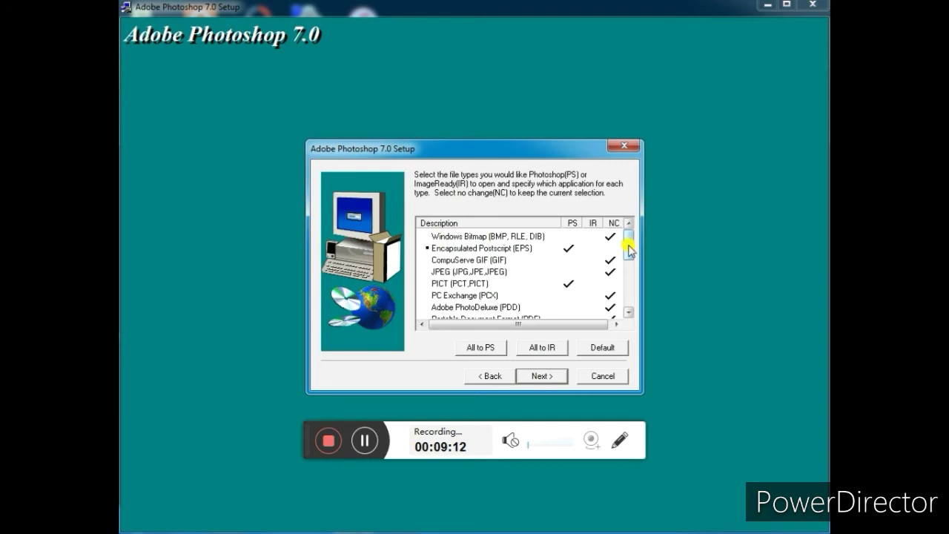
drag(631, 248, 631, 272)
click(539, 377)
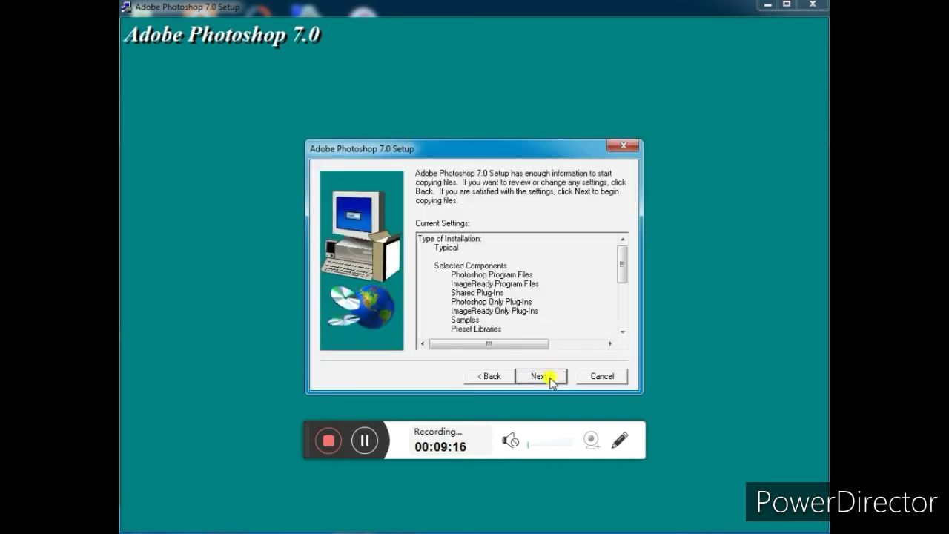
click(542, 377)
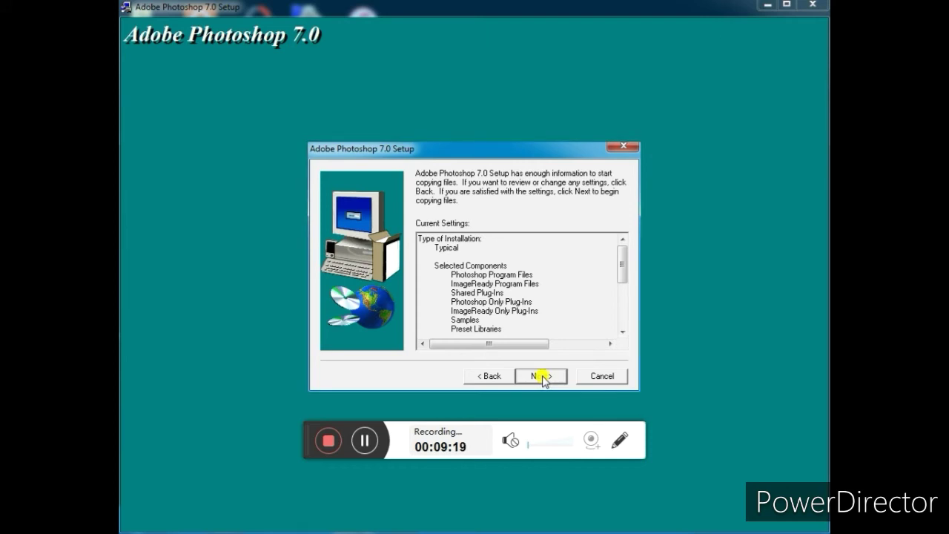
click(542, 376)
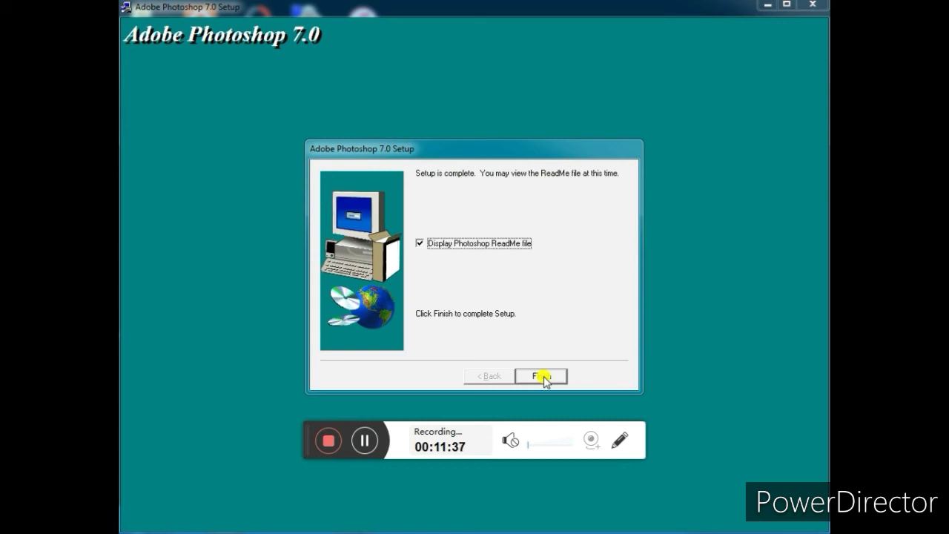
Step: Finish the installation with Display Photoshop ReadMe file left checked
click(543, 377)
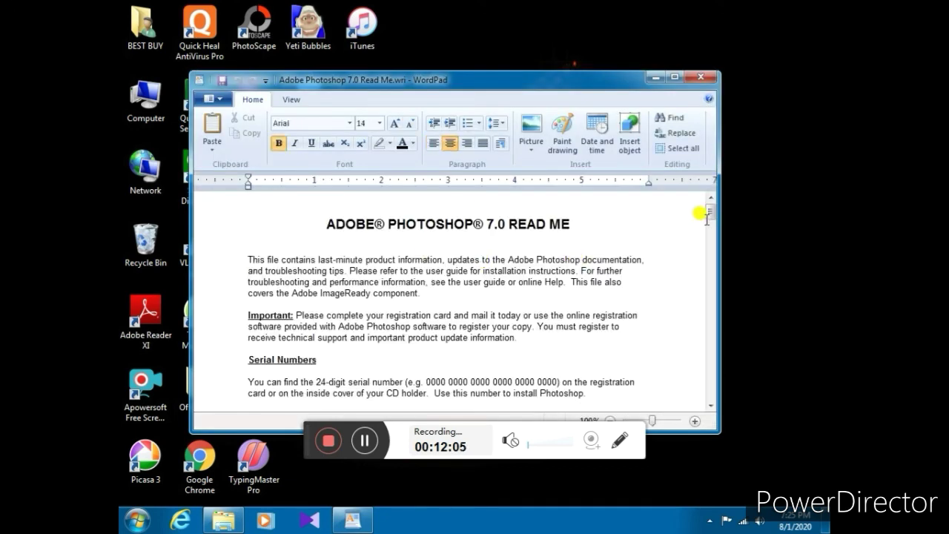
Step: Scroll through the Photoshop 7.0 Read Me in WordPad, then close the window
scroll(713, 237, down, 10)
scroll(716, 245, down, 5)
scroll(715, 222, up, 15)
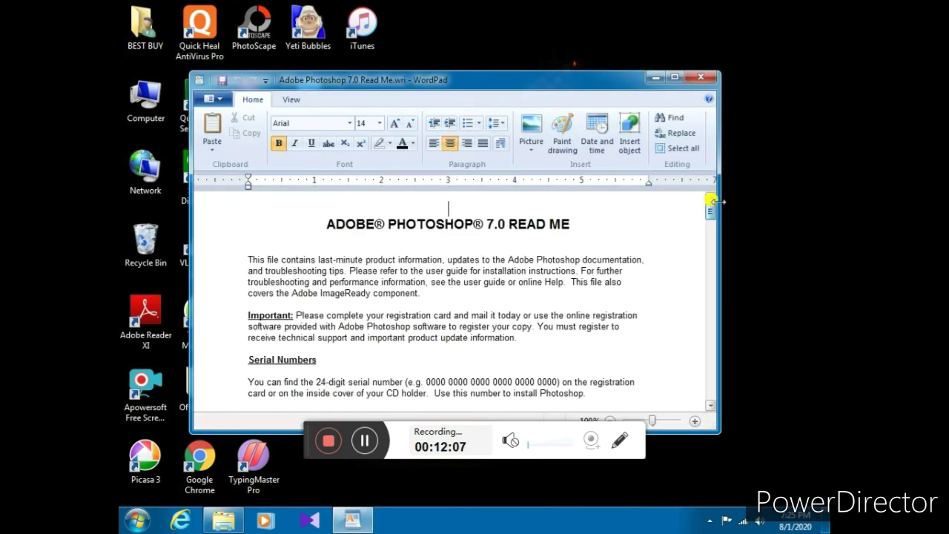
click(704, 77)
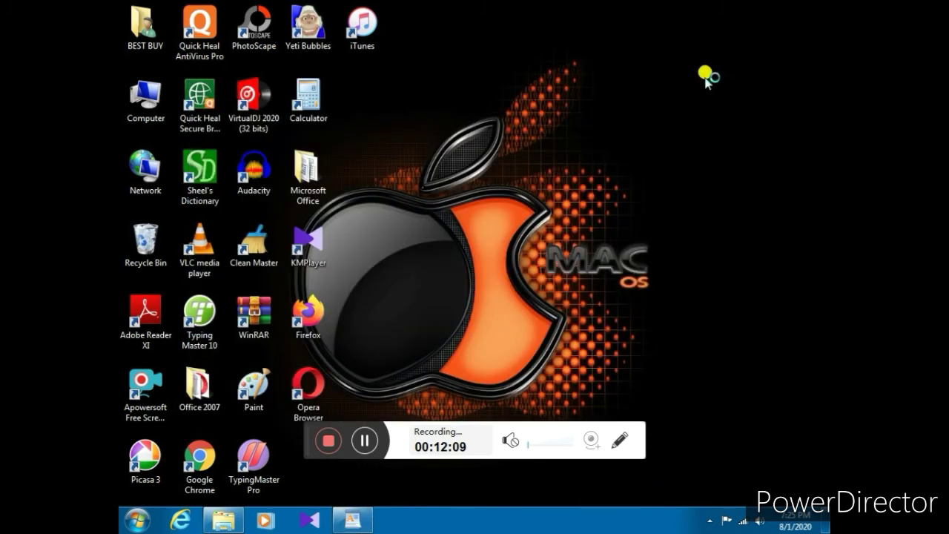
Step: Refresh the Windows desktop twice from its right-click menu
right_click(545, 91)
click(550, 126)
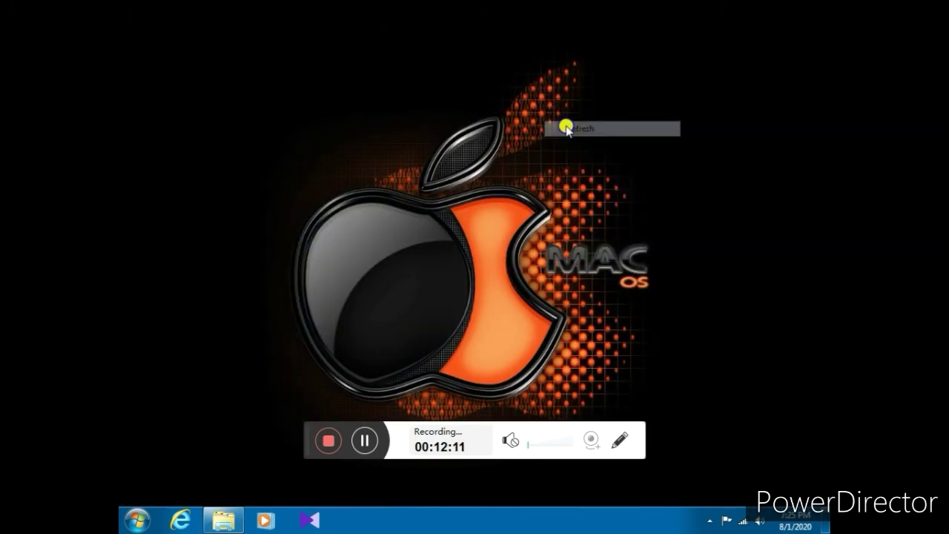
right_click(566, 126)
click(602, 164)
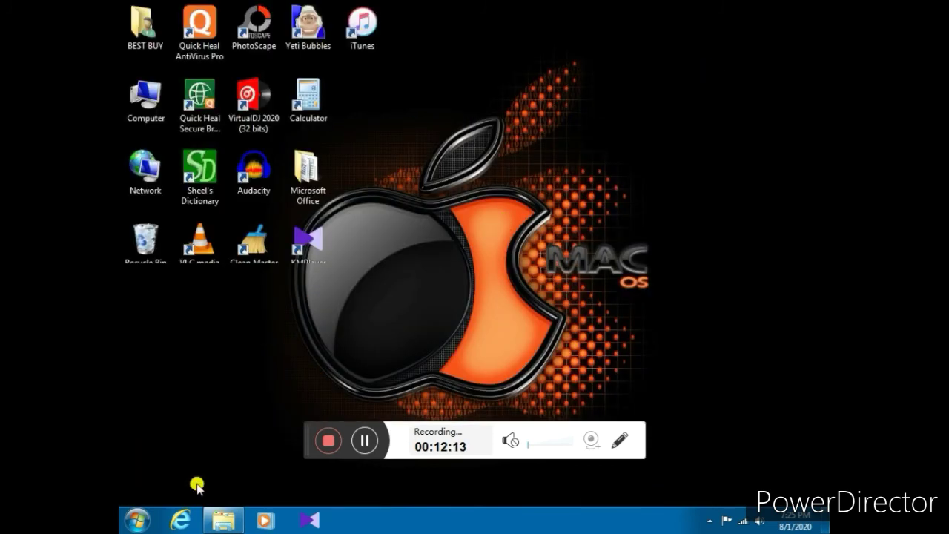
Step: Add an Adobe Photoshop 7.0 desktop shortcut in the bottom icon row and open it
click(159, 511)
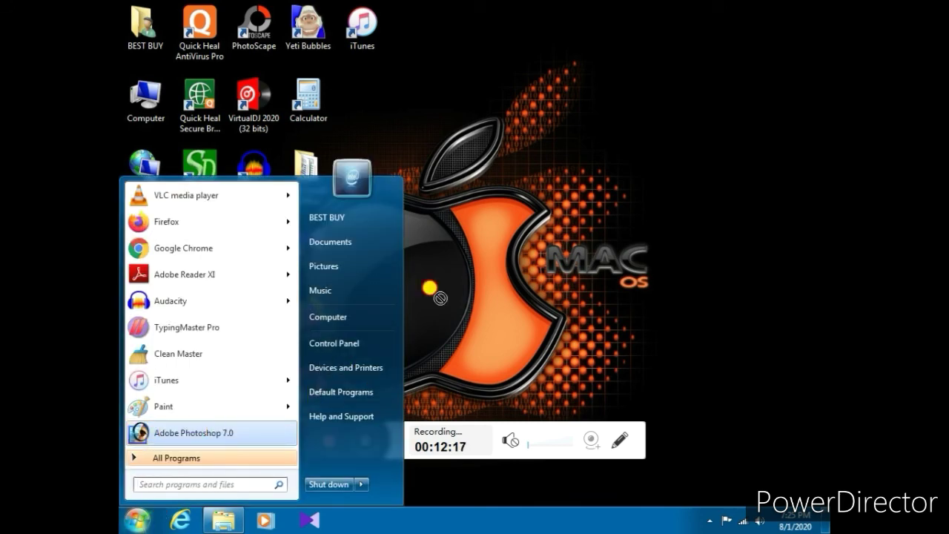
click(454, 274)
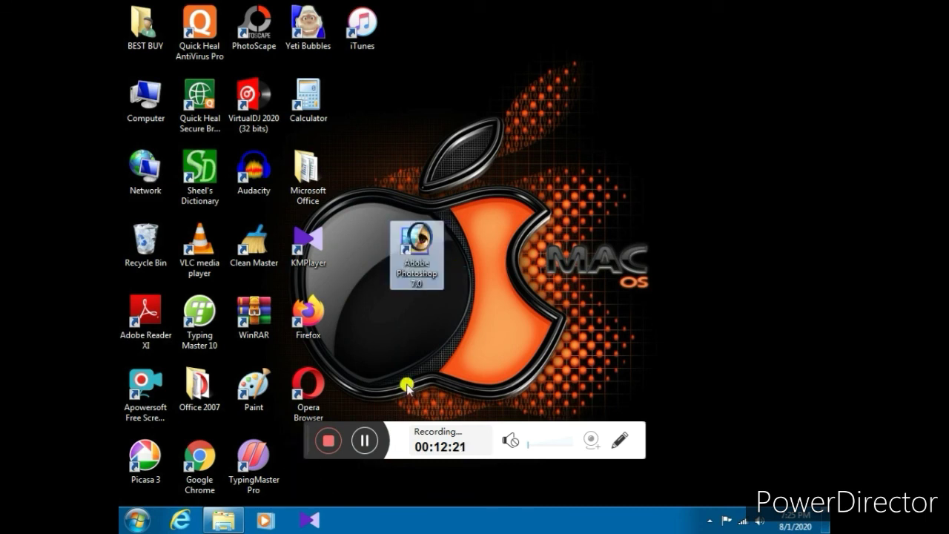
mouse_move(434, 311)
mouse_down()
mouse_move(415, 252)
mouse_move(309, 466)
mouse_up()
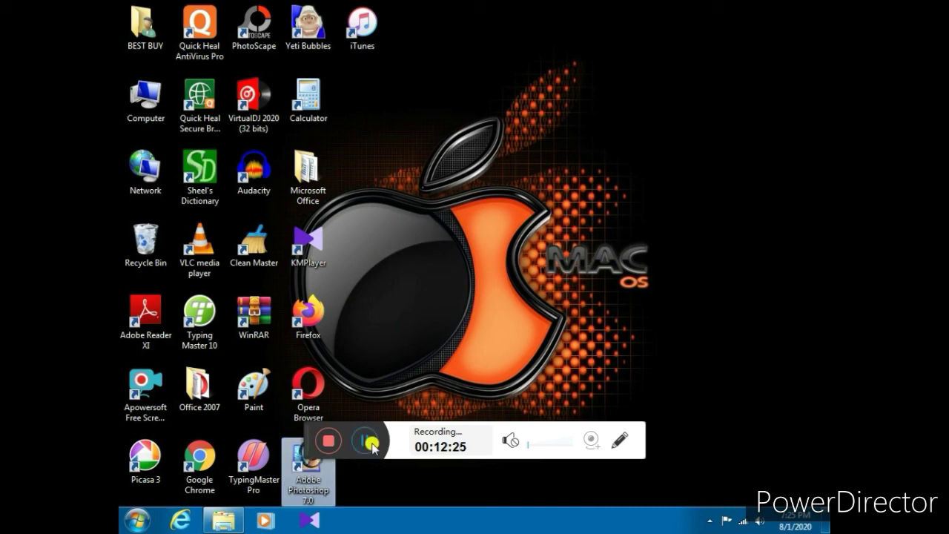
right_click(306, 467)
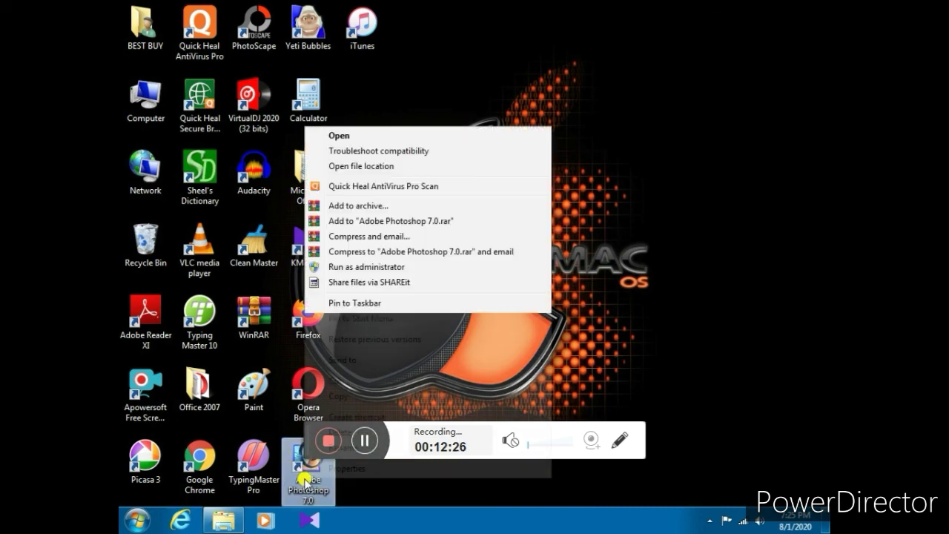
click(370, 136)
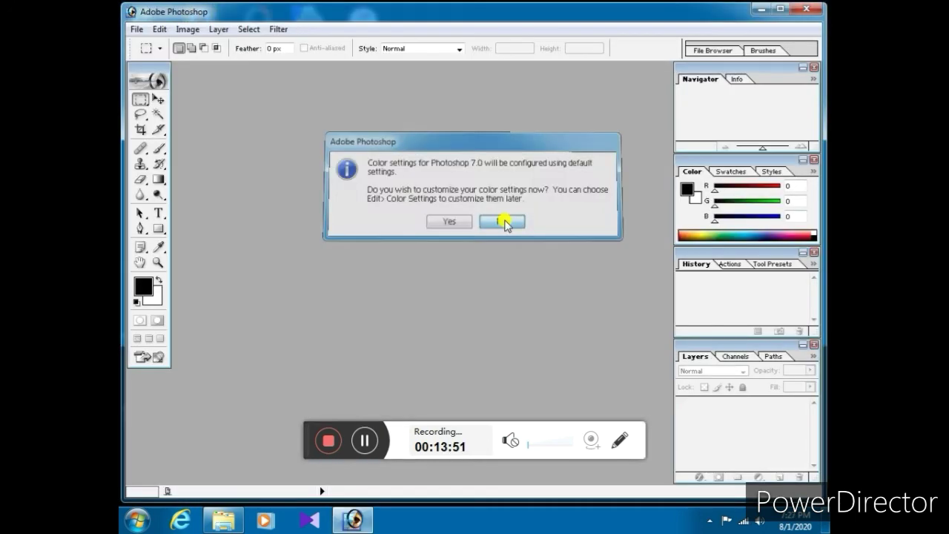
Step: Answer No to the Color Settings customization prompt after Photoshop loads
click(504, 220)
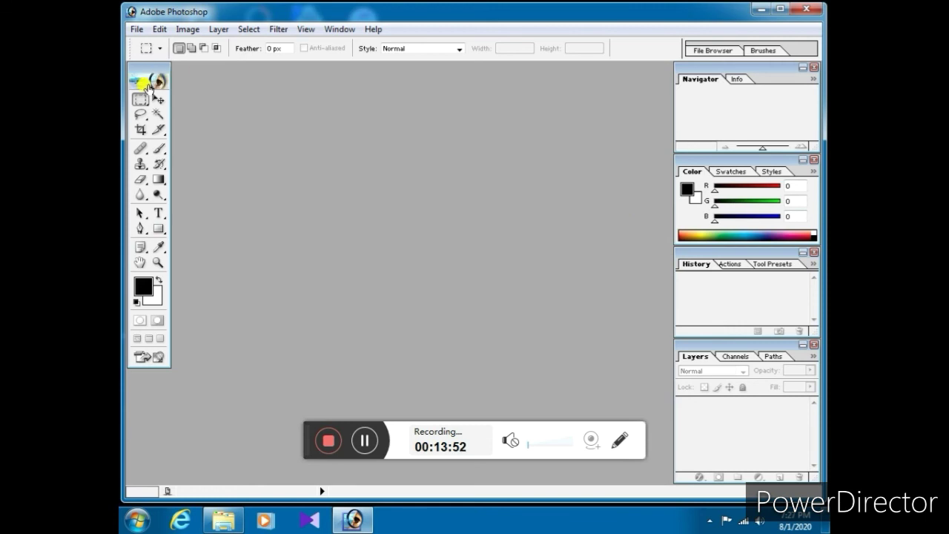